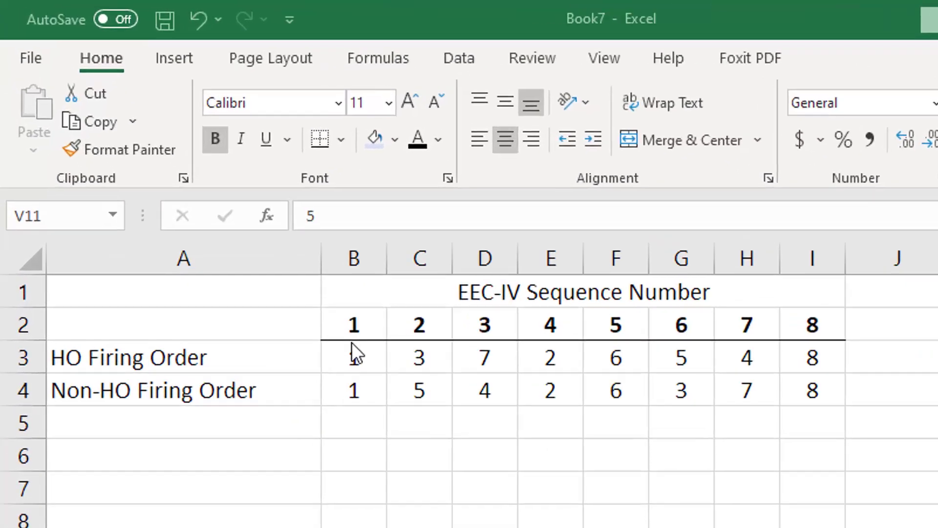
# Examine how the EEC-IV sequence numbers in row 2 correspond to the HO firing order cylinders in row 3
pyautogui.click(355, 325)
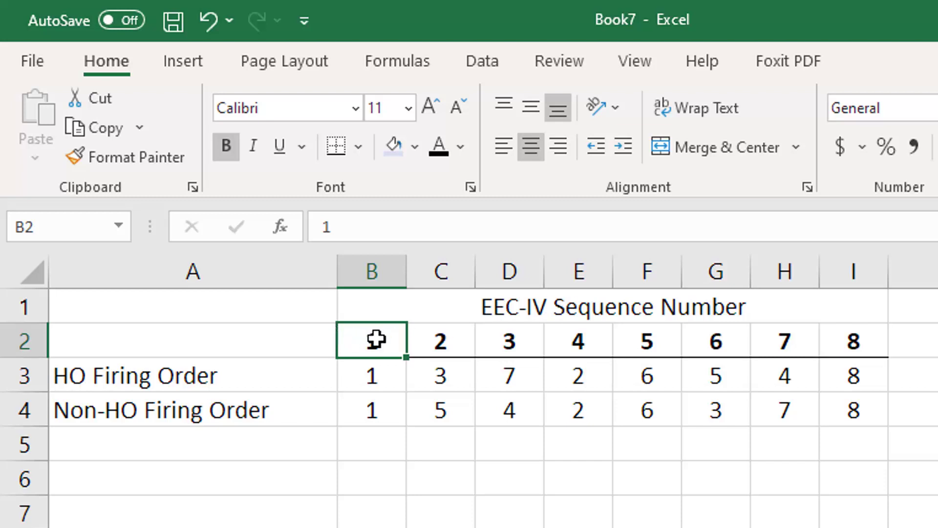
pyautogui.click(366, 377)
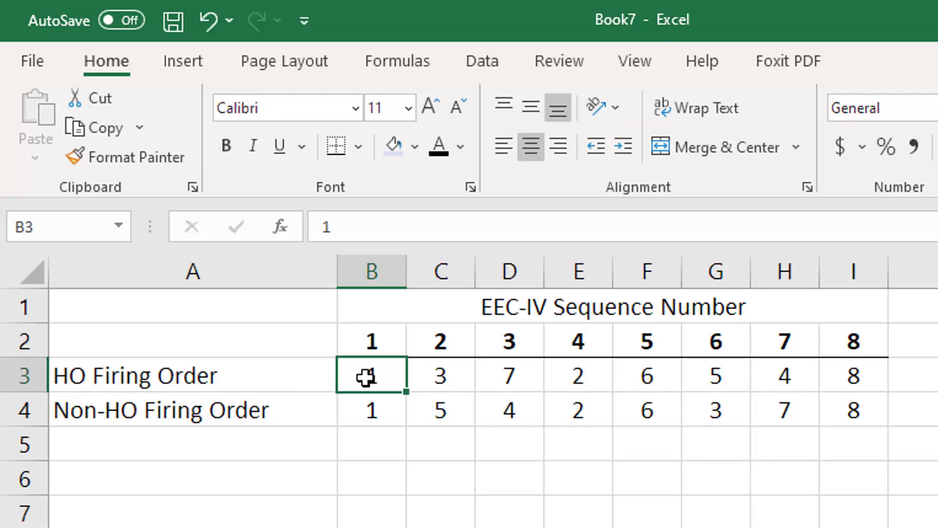
pyautogui.press('Up')
pyautogui.press('Right')
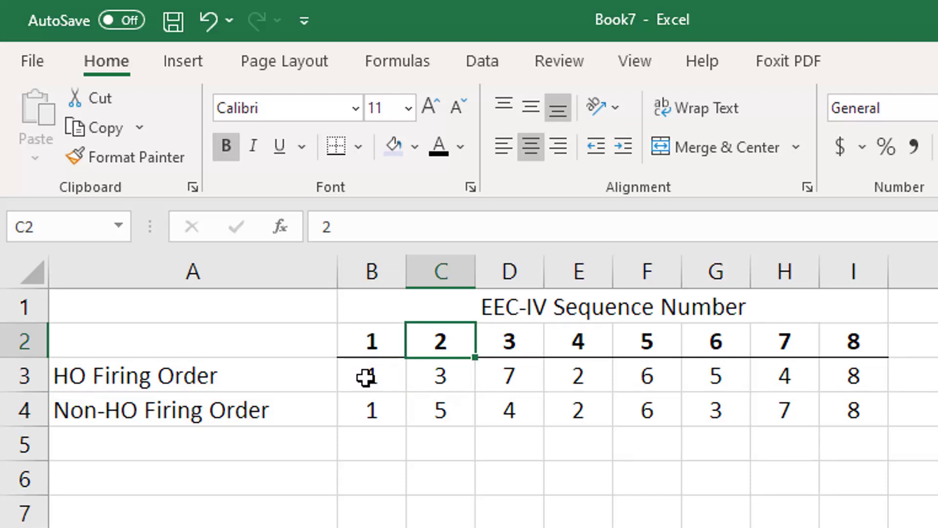
pyautogui.press('Down')
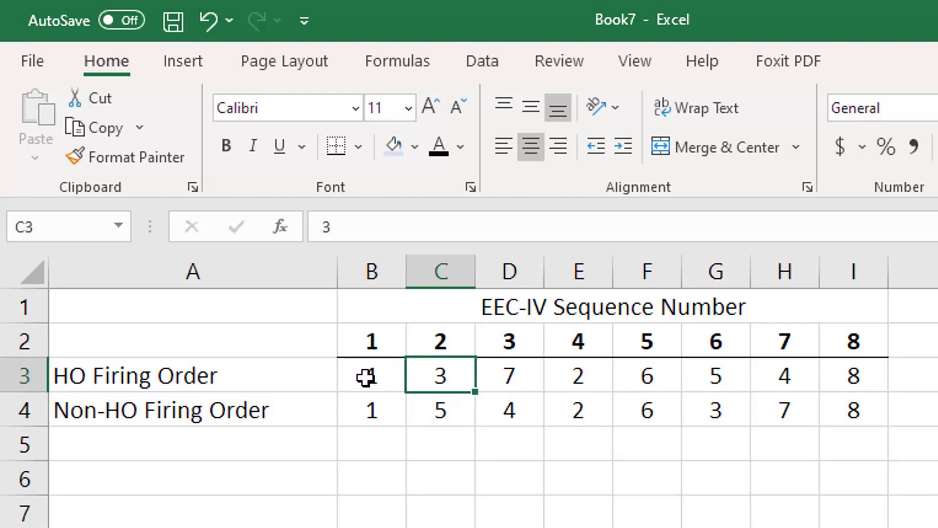
pyautogui.press('Right')
pyautogui.press('Right')
pyautogui.press('Right')
pyautogui.press('Right')
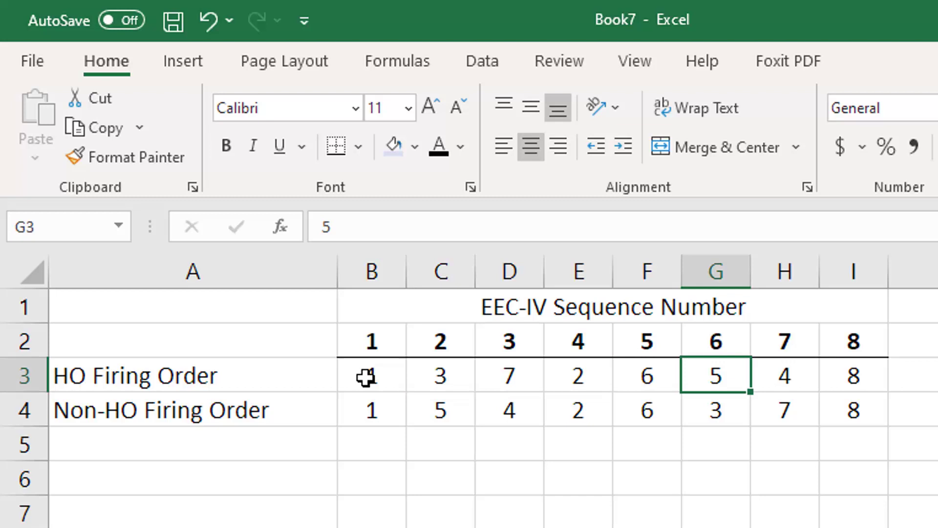
pyautogui.press('Left')
pyautogui.press('Left')
pyautogui.press('Left')
pyautogui.press('Left')
pyautogui.press('Left')
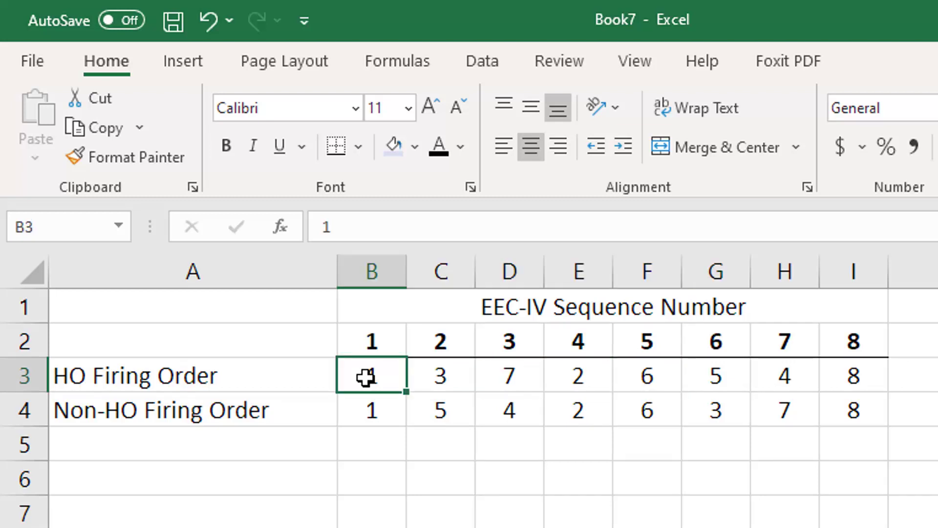
# Go through the HO firing order from sequence number 1 to 8, ending on the Non-HO cylinder for sequence number 8
pyautogui.press('Right')
pyautogui.press('Right')
pyautogui.press('Right')
pyautogui.press('Right')
pyautogui.press('Right')
pyautogui.press('Right')
pyautogui.press('Right')
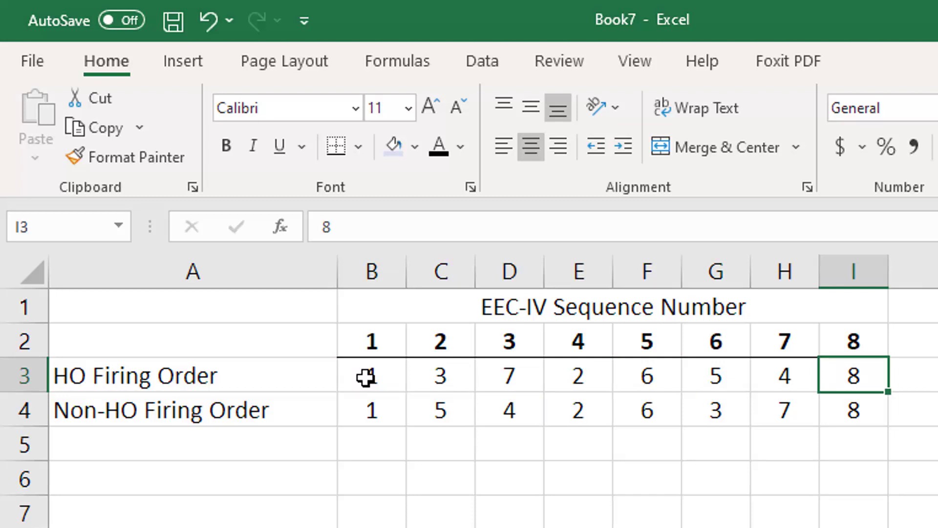
pyautogui.press('Down')
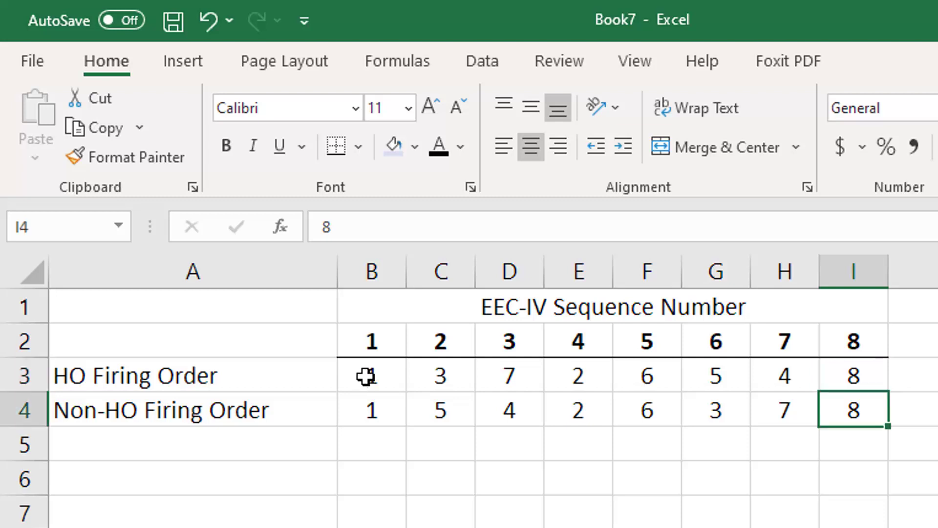
# Select the HO and Non-HO cells for sequence numbers 1, 4, 5 and 8 together to compare the two firing orders
pyautogui.moveTo(371, 376); pyautogui.dragTo(391, 412)
pyautogui.keyDown('ctrl'); pyautogui.moveTo(572, 371); pyautogui.dragTo(578, 409); pyautogui.keyUp('ctrl')
pyautogui.keyDown('ctrl'); pyautogui.moveTo(660, 375); pyautogui.dragTo(652, 409); pyautogui.keyUp('ctrl')
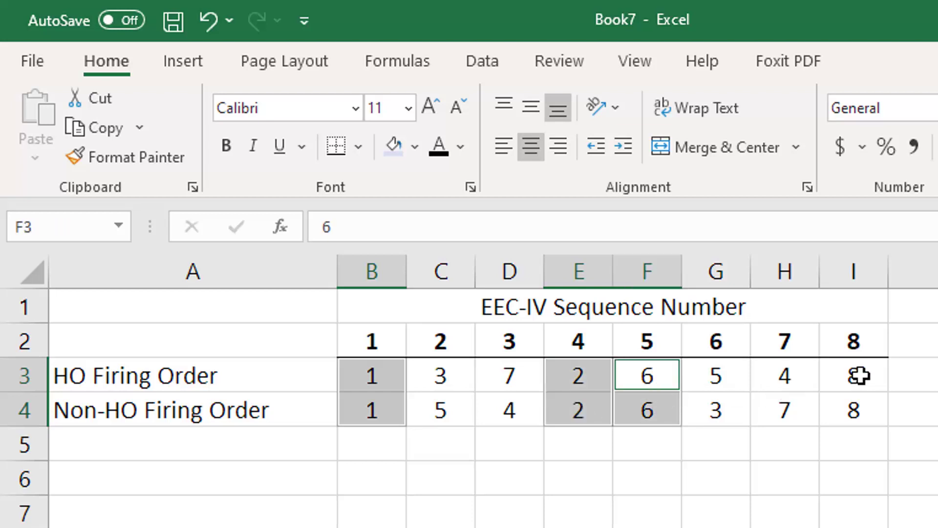
pyautogui.keyDown('ctrl'); pyautogui.moveTo(854, 374); pyautogui.dragTo(857, 413); pyautogui.keyUp('ctrl')
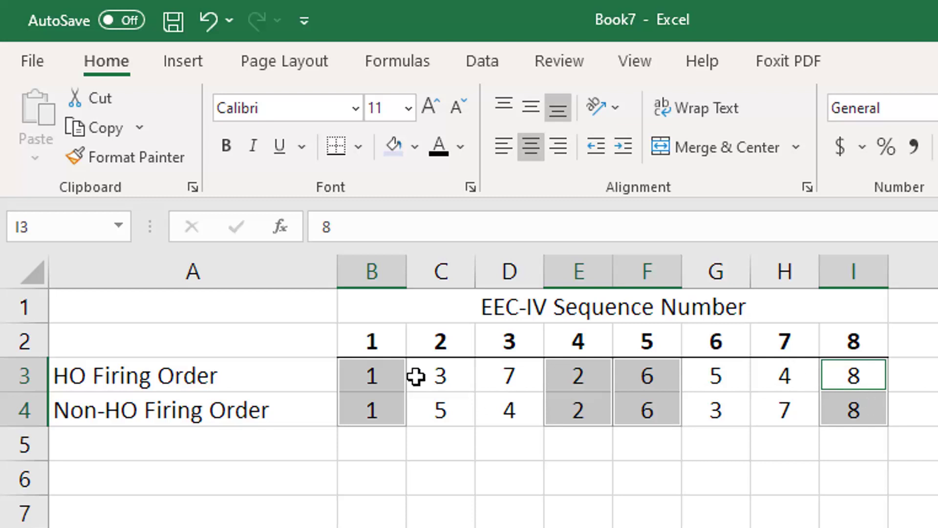
# Select the HO and Non-HO cells for sequence numbers 2, 3, 6 and 7 to compare the two firing orders
pyautogui.moveTo(444, 373); pyautogui.dragTo(509, 411)
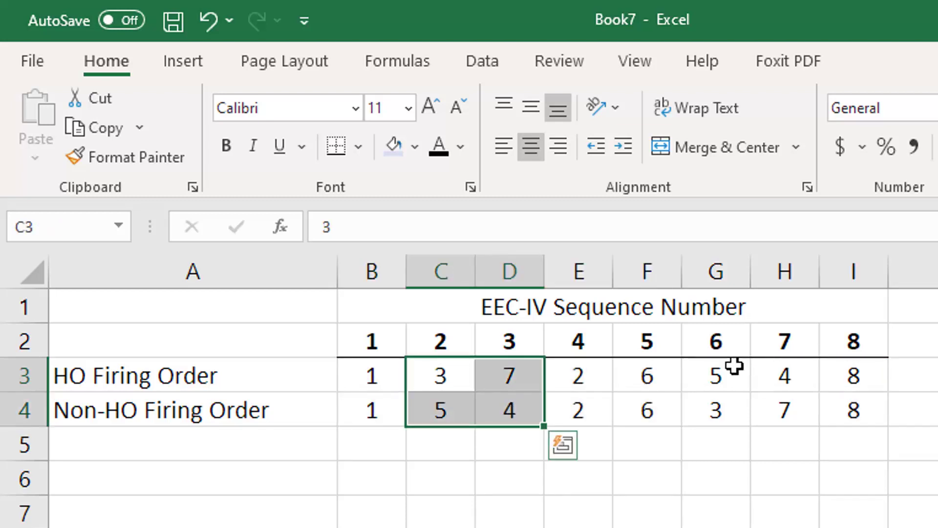
pyautogui.moveTo(735, 367); pyautogui.dragTo(777, 405)
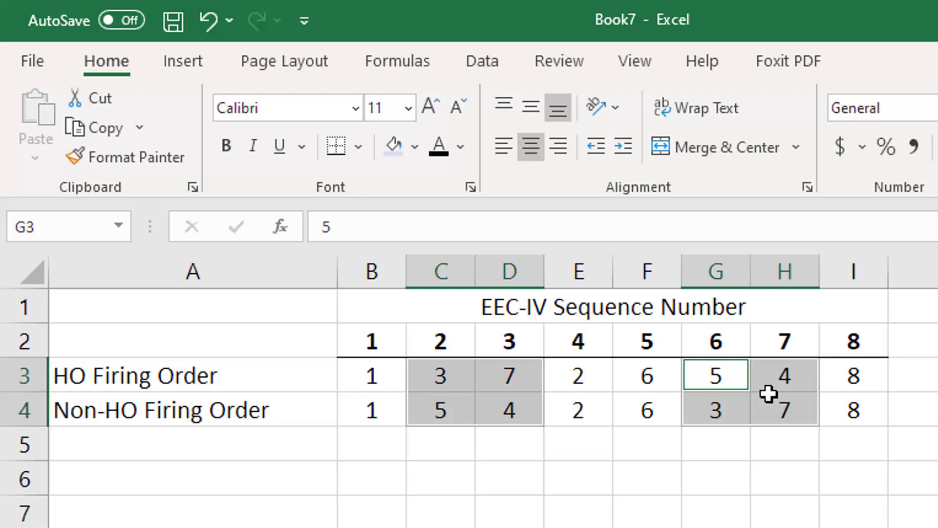
pyautogui.moveTo(448, 376); pyautogui.dragTo(443, 416)
pyautogui.moveTo(529, 370); pyautogui.dragTo(523, 408)
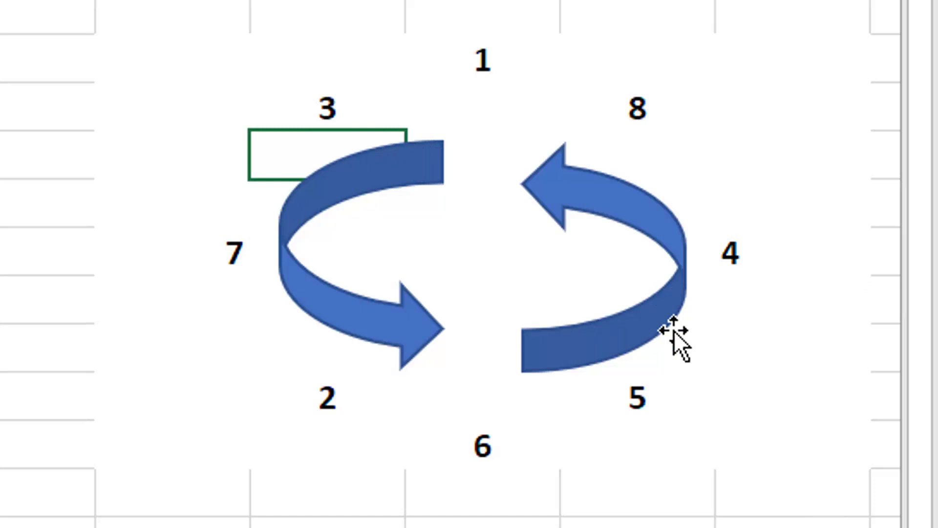
# Examine the positions of cylinders 3 and 5 in the circular firing order diagram
pyautogui.click(353, 96)
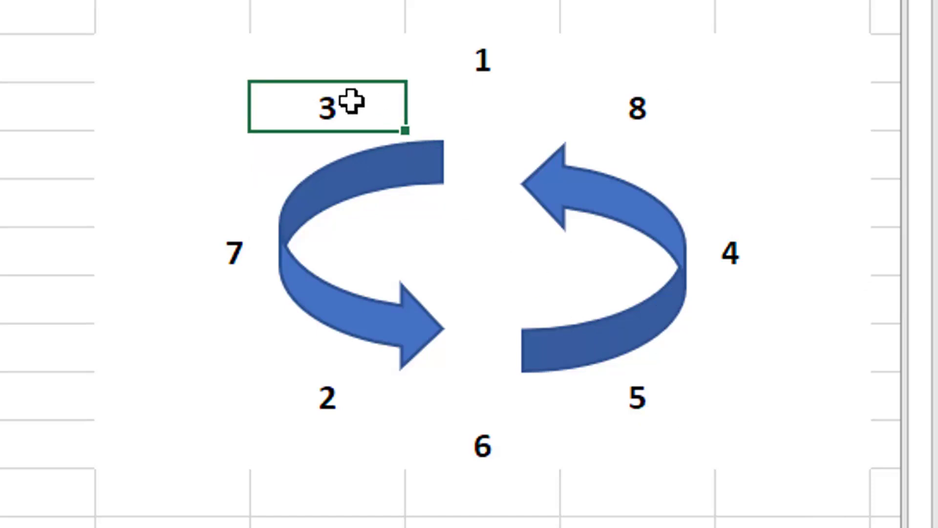
pyautogui.click(653, 400)
pyautogui.click(347, 111)
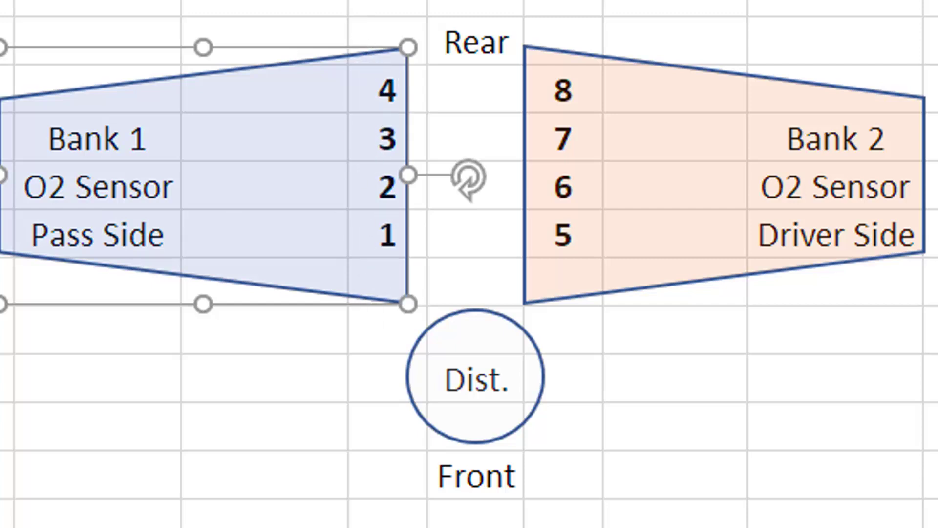
# Deselect the Bank 1 shape and enter the bank numbers 1, 1, 2 and 1 in cells B5 through E5
pyautogui.press('Escape')
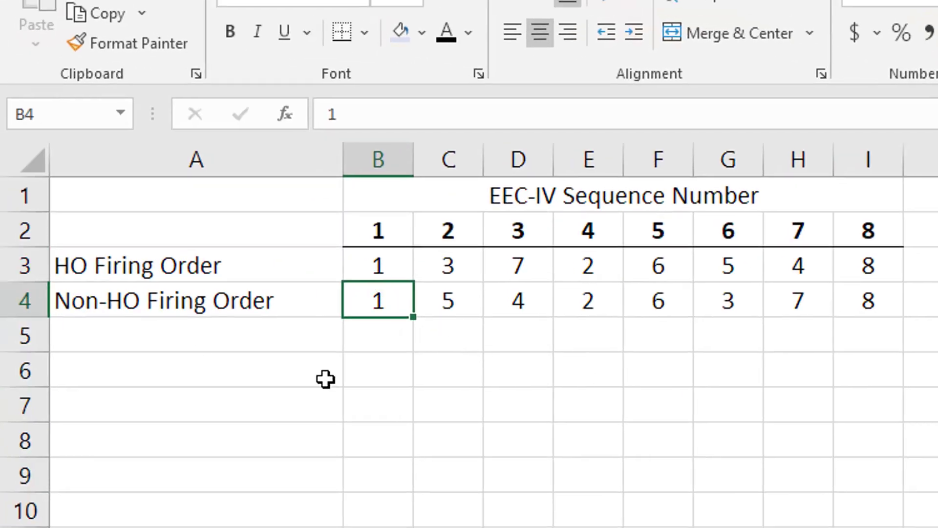
pyautogui.click(393, 344)
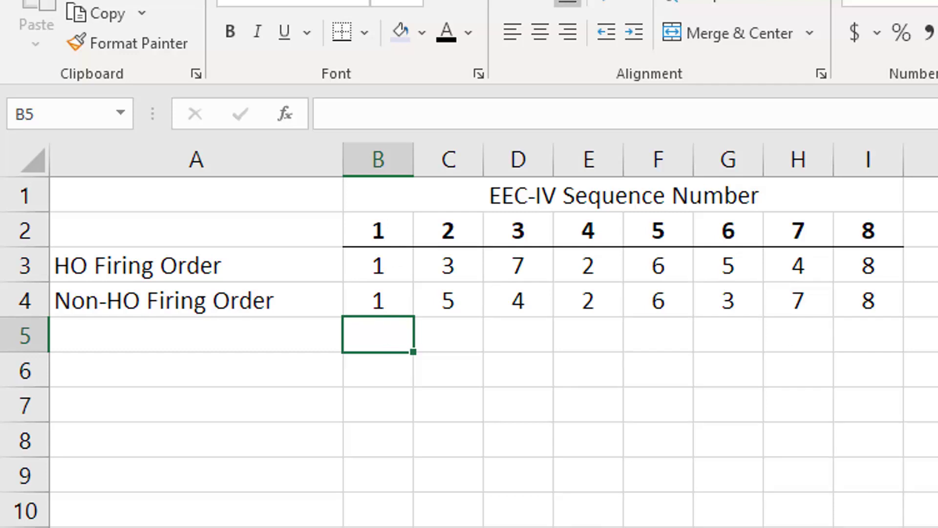
pyautogui.write('1')
pyautogui.press('Tab')
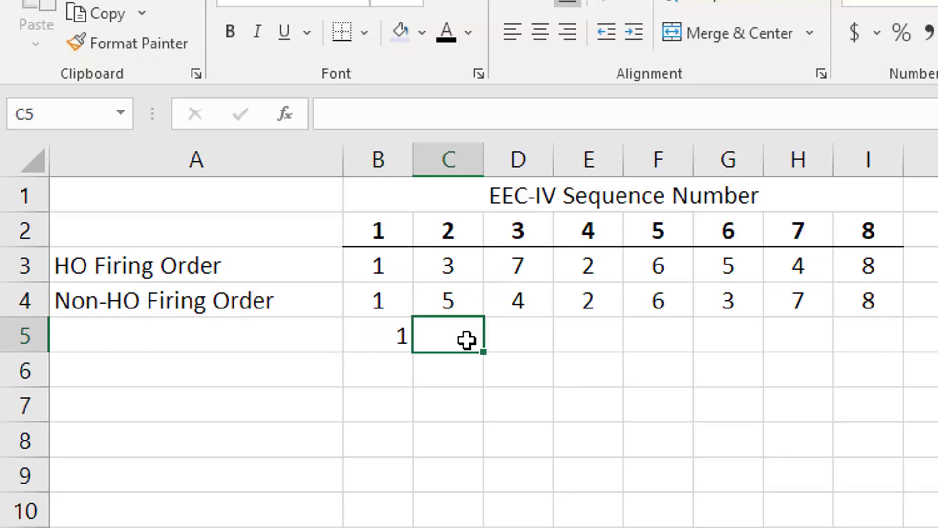
pyautogui.write('1')
pyautogui.press('Tab')
pyautogui.write('2')
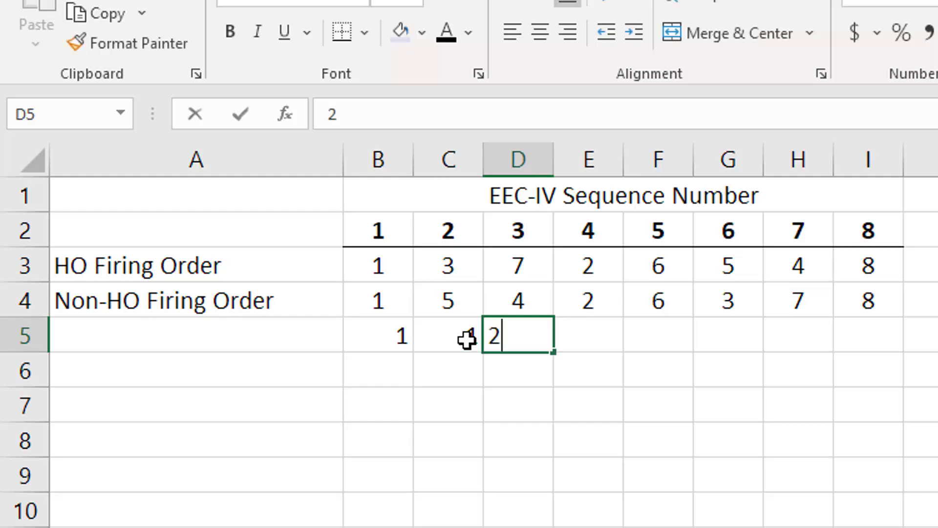
pyautogui.press('Tab')
pyautogui.write('1')
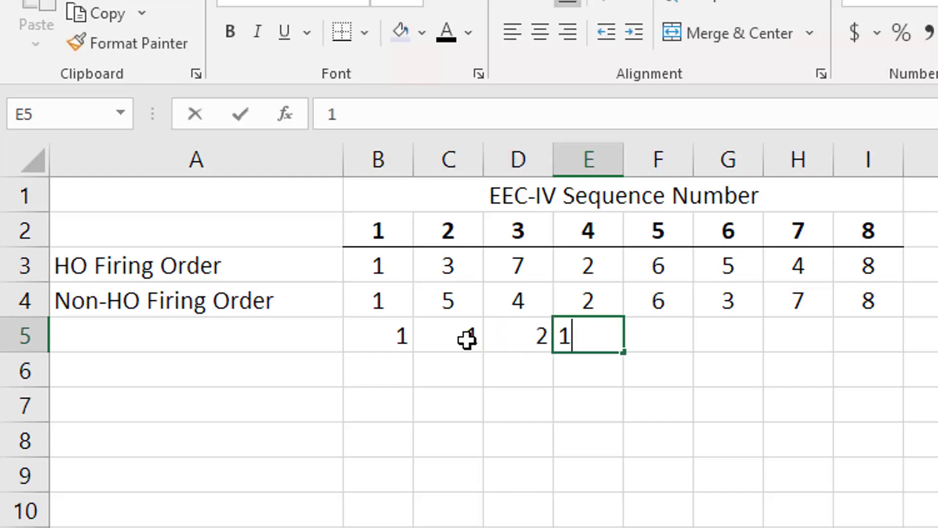
pyautogui.press('Tab')
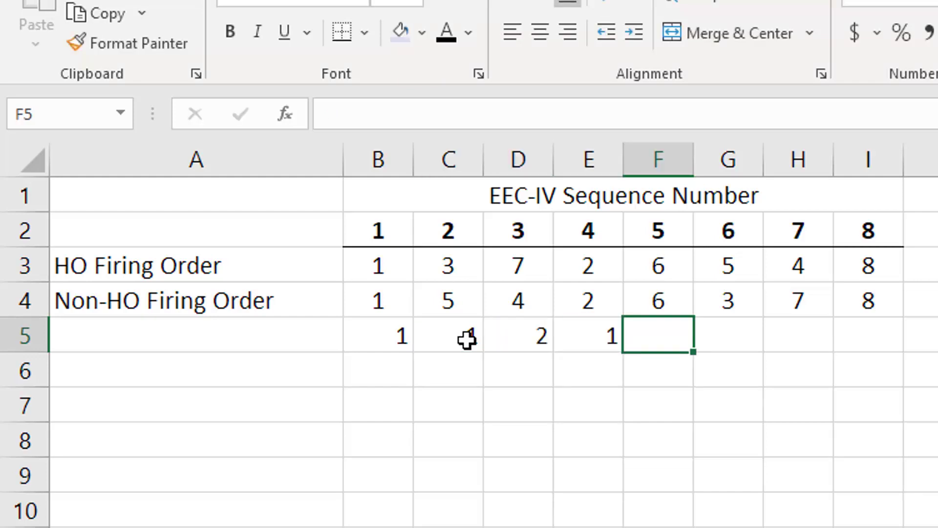
# Continue row 5 by entering 2, 5, 1 and 2 in cells F5 through I5
pyautogui.write('2')
pyautogui.press('Tab')
pyautogui.write('5')
pyautogui.press('Tab')
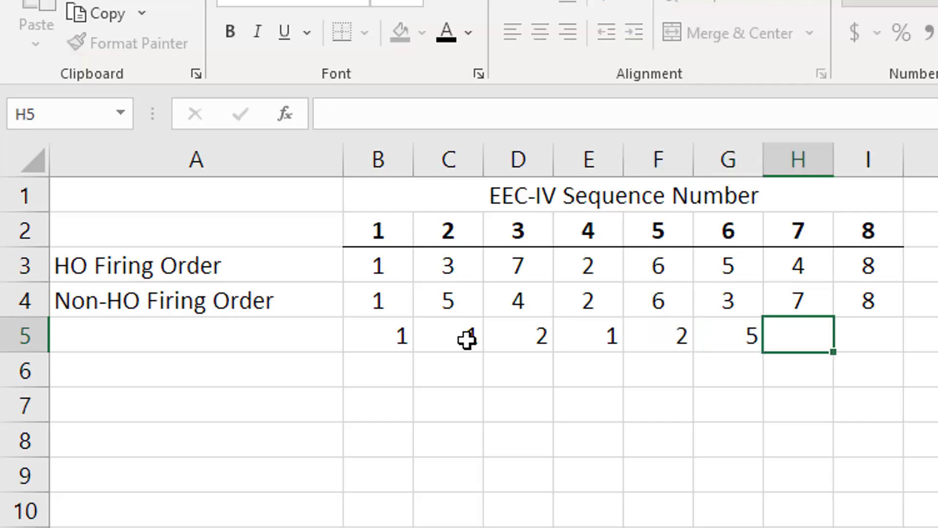
pyautogui.write('1')
pyautogui.press('Tab')
pyautogui.write('2')
pyautogui.hotkey('ctrl', 'Return')
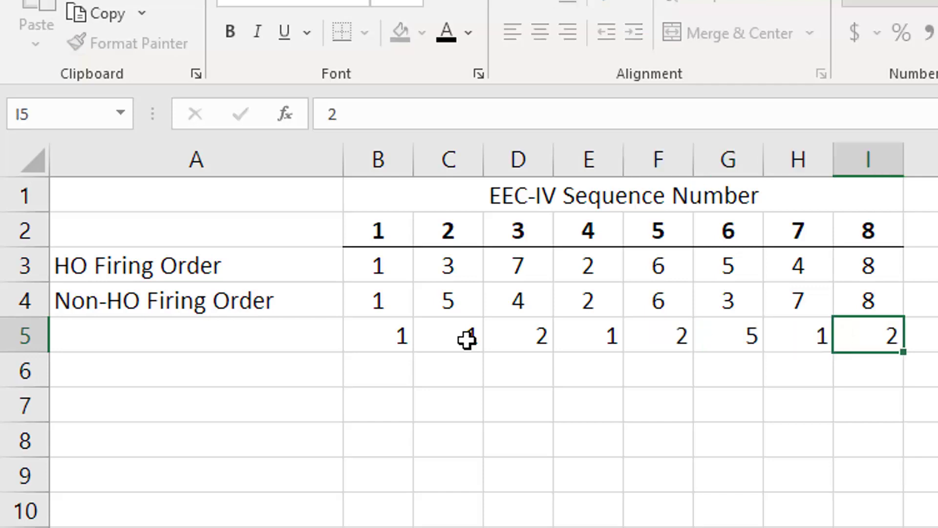
# Correct the bank number in cell G5 to 2
pyautogui.press('Left')
pyautogui.press('Left')
pyautogui.press('F2')
pyautogui.press('BackSpace')
pyautogui.write('2')
pyautogui.press('Return')
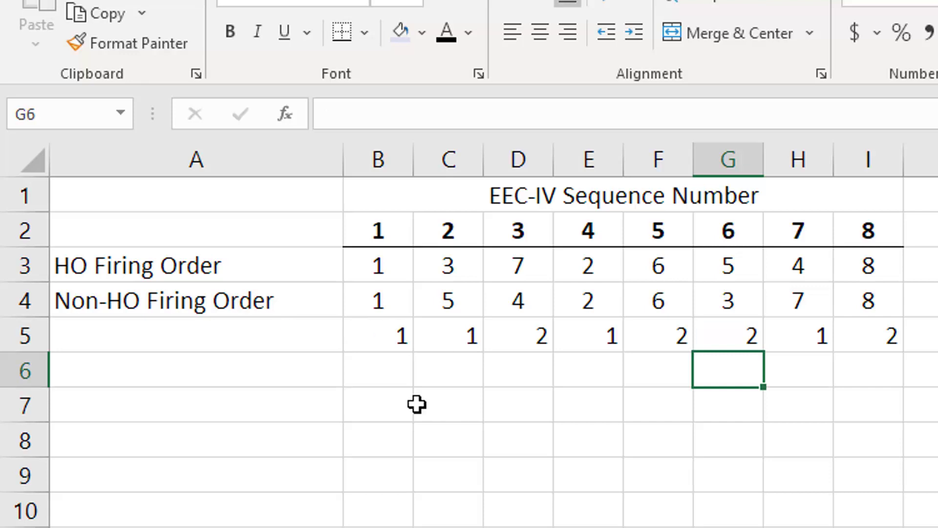
# Highlight the HO firing order row, then columns B, C, E and H together to review the Bank 1 cylinders
pyautogui.moveTo(305, 266); pyautogui.dragTo(863, 274)
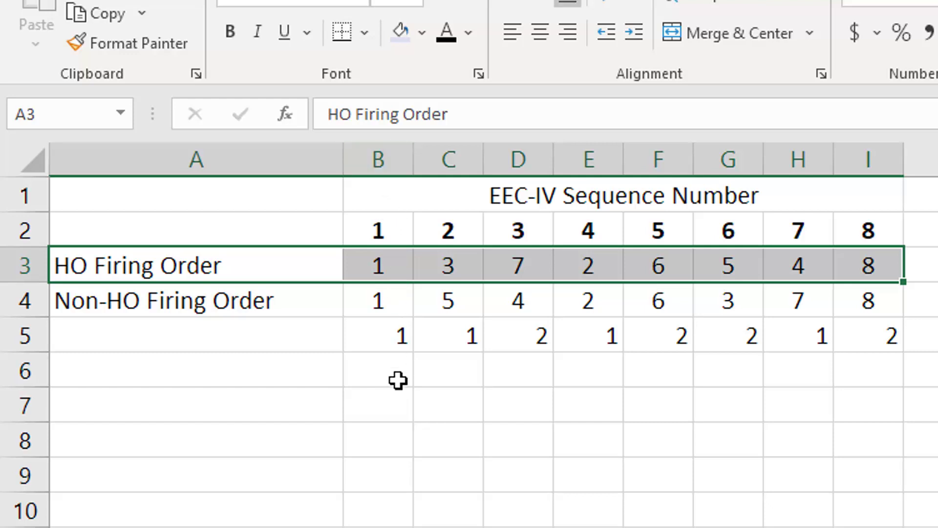
pyautogui.moveTo(387, 150); pyautogui.dragTo(459, 159)
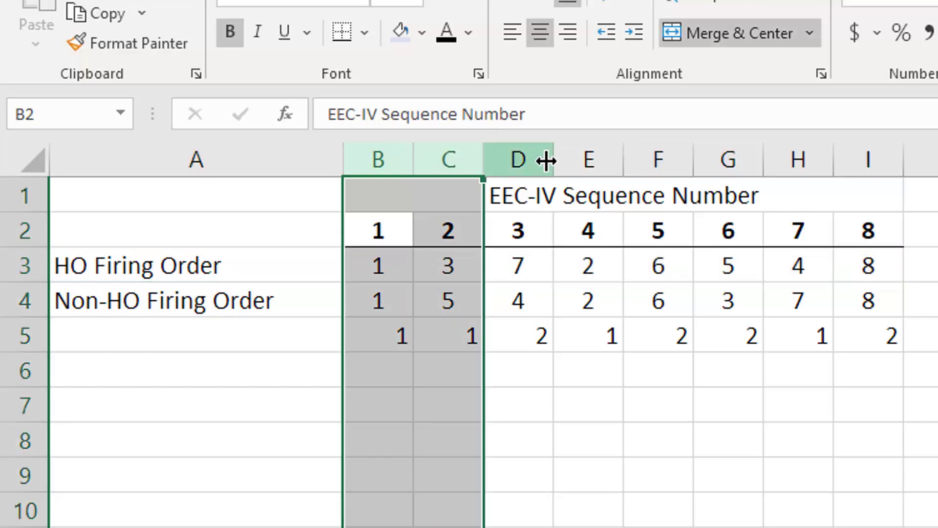
pyautogui.keyDown('ctrl'); pyautogui.click(591, 158); pyautogui.keyUp('ctrl')
pyautogui.keyDown('ctrl'); pyautogui.click(807, 159); pyautogui.keyUp('ctrl')
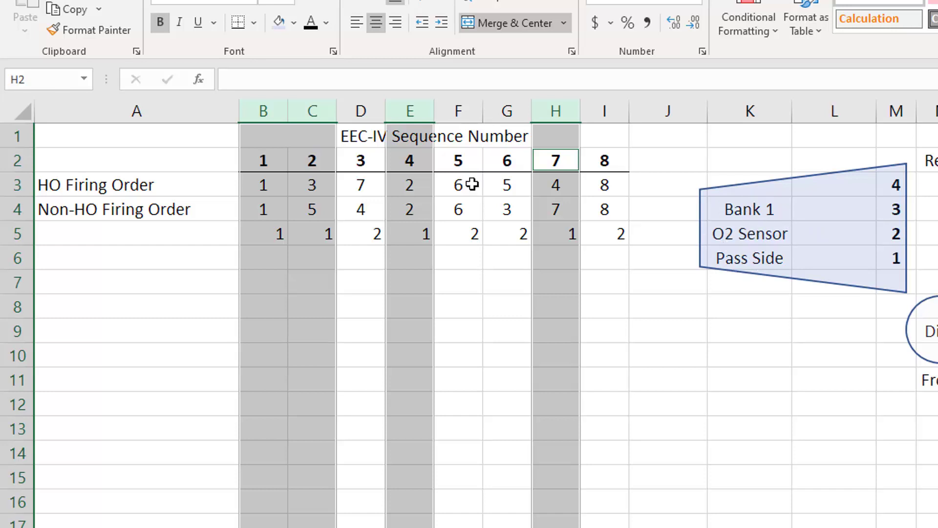
# Review sequence numbers 1, 2, 4 and 7 in row 2, then the bank numbers in cells I5, G5 and F5
pyautogui.click(274, 160)
pyautogui.click(311, 164)
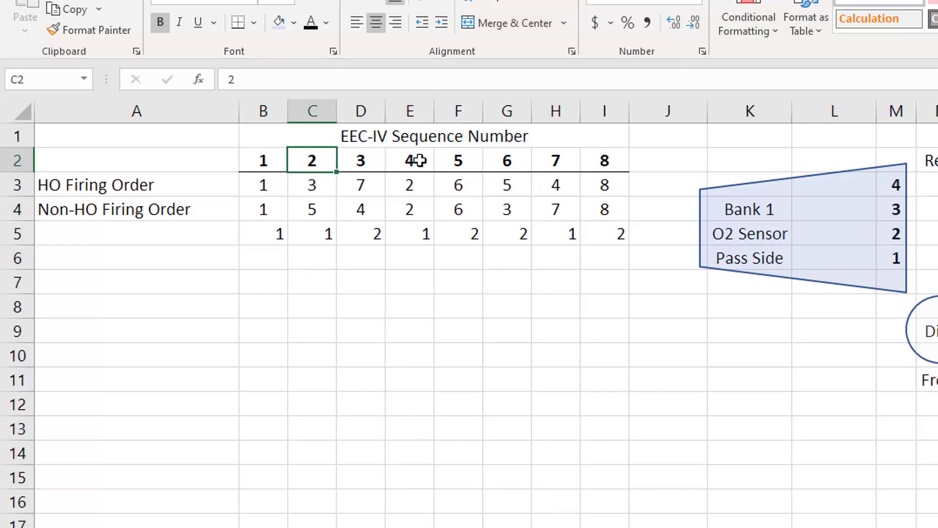
pyautogui.click(418, 161)
pyautogui.click(561, 163)
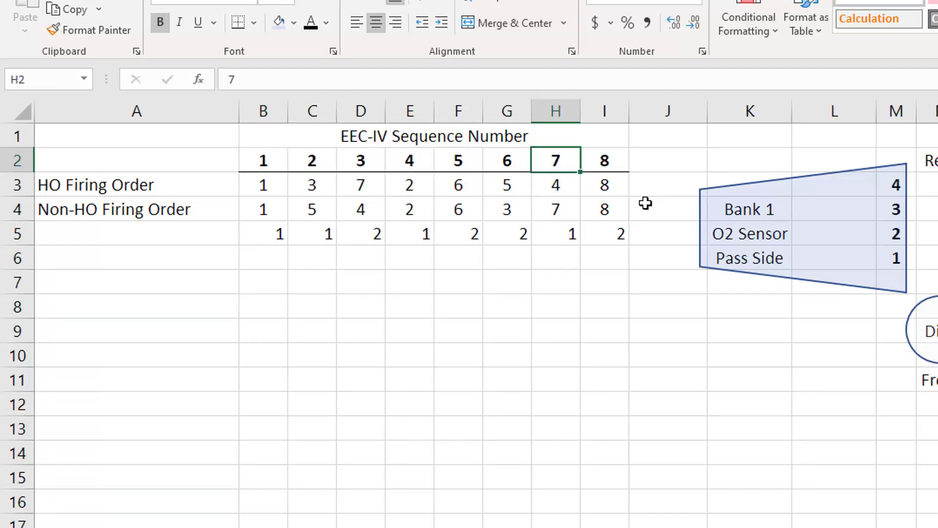
pyautogui.click(606, 235)
pyautogui.click(519, 234)
pyautogui.click(460, 237)
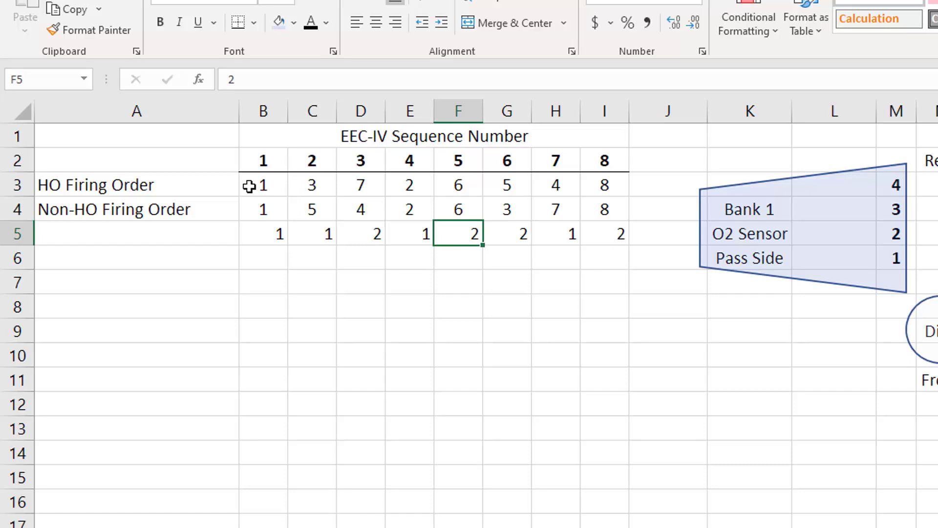
# Select the HO and Non-HO cells for sequence number 1 and check them against the Bank 1 diagram
pyautogui.moveTo(267, 186); pyautogui.dragTo(268, 214)
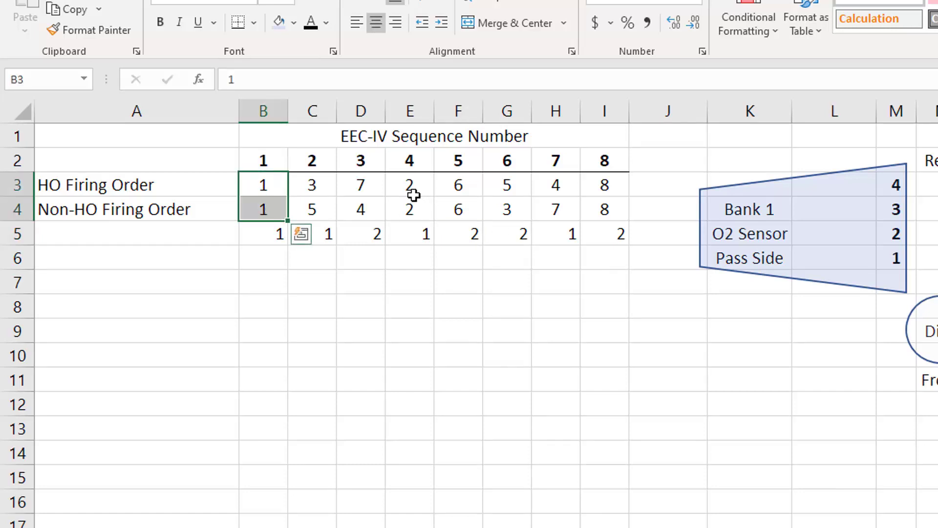
pyautogui.hotkey('ctrl', 'q')
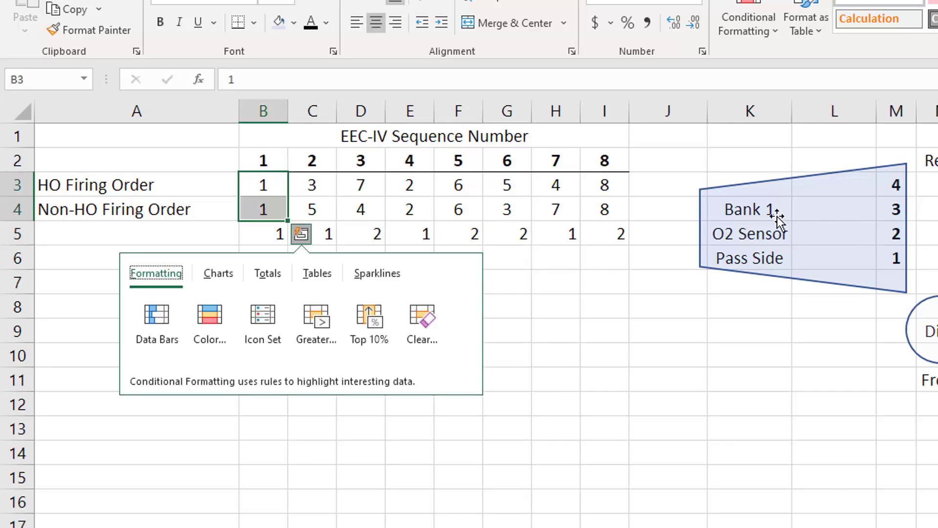
pyautogui.press('Escape')
pyautogui.click(671, 246)
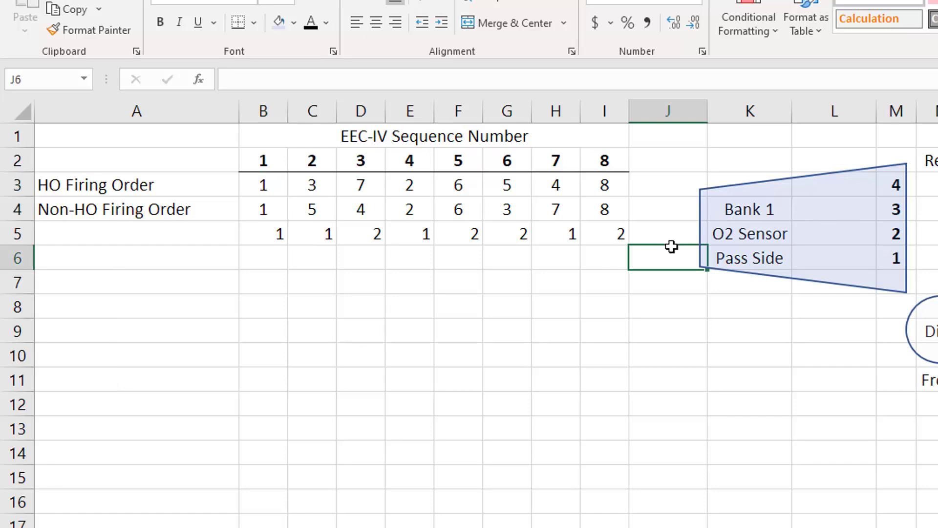